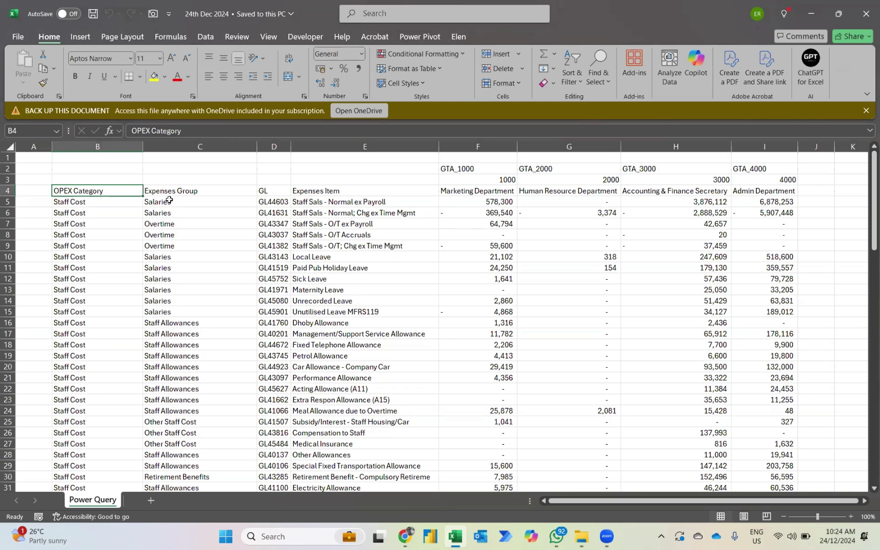
# Fill the OPEX Category, Expenses Group and Expenses Item header cells in row 4 with yellow
pyautogui.click(280, 212)
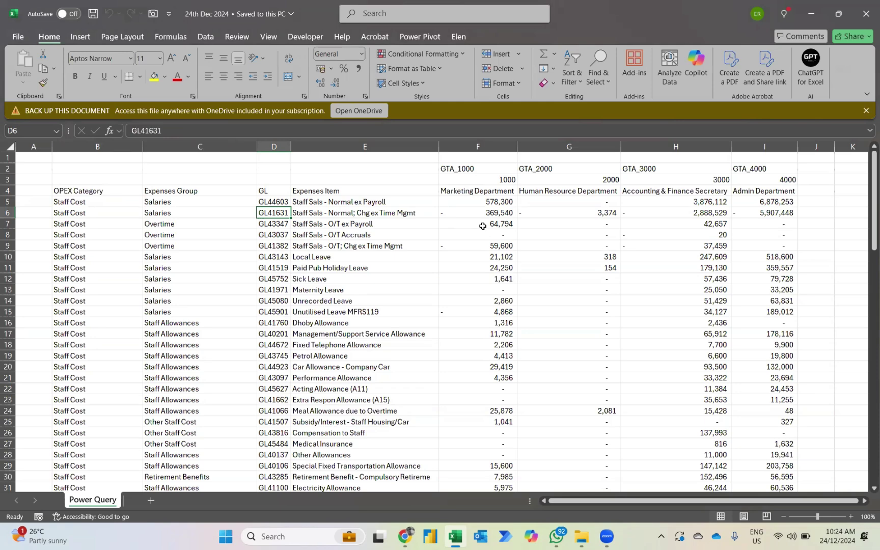
pyautogui.press('Left')
pyautogui.press('Left')
pyautogui.press('Up')
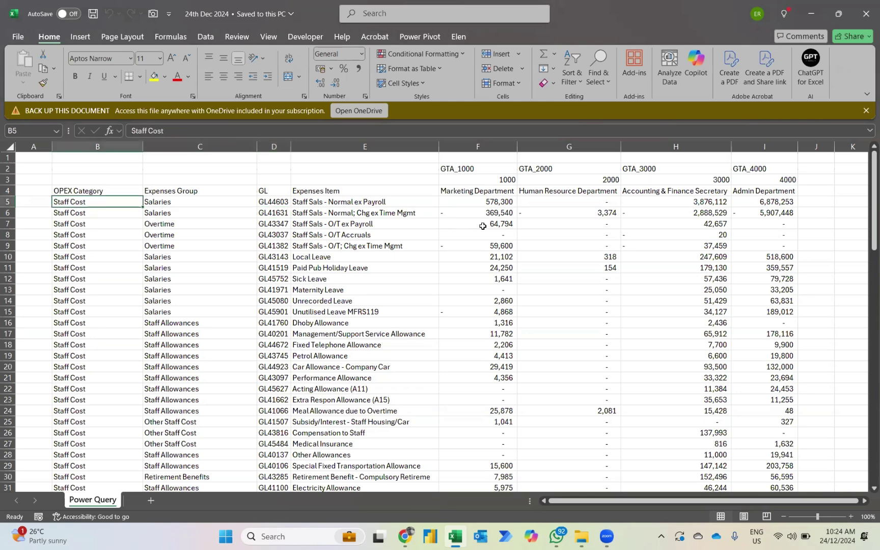
pyautogui.press('Up')
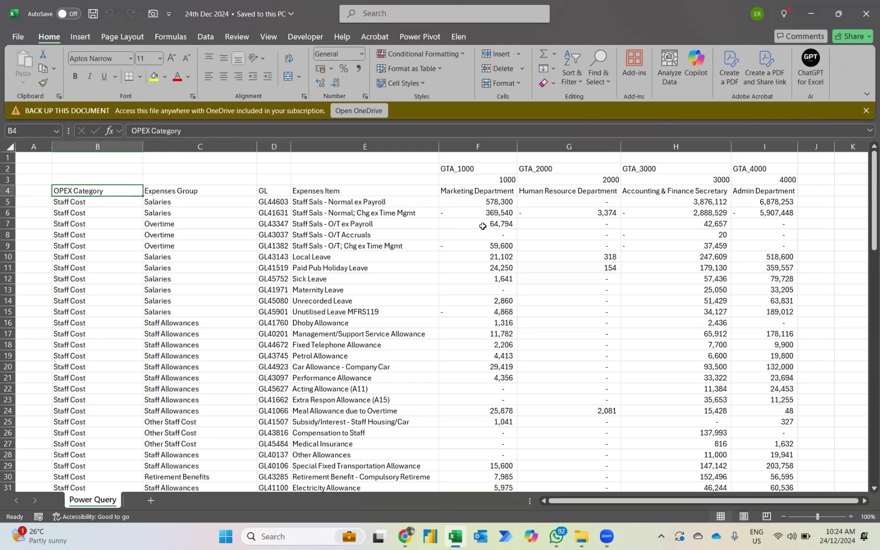
pyautogui.click(155, 78)
pyautogui.press('Right')
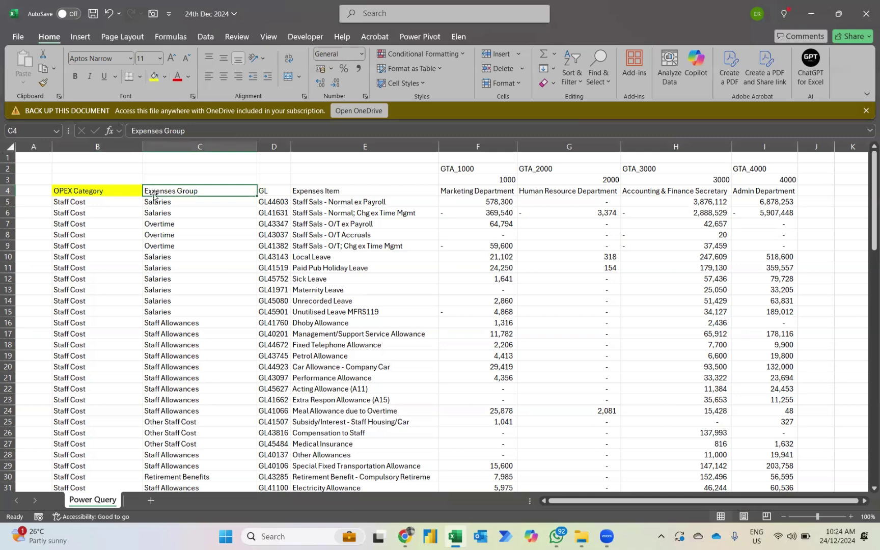
pyautogui.click(153, 76)
pyautogui.press('Right')
pyautogui.press('Right')
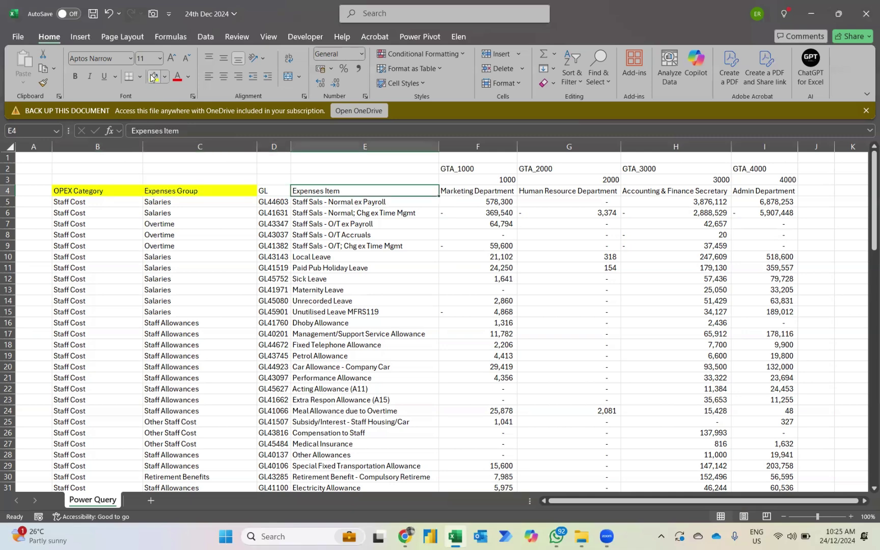
pyautogui.click(152, 77)
pyautogui.press('Right')
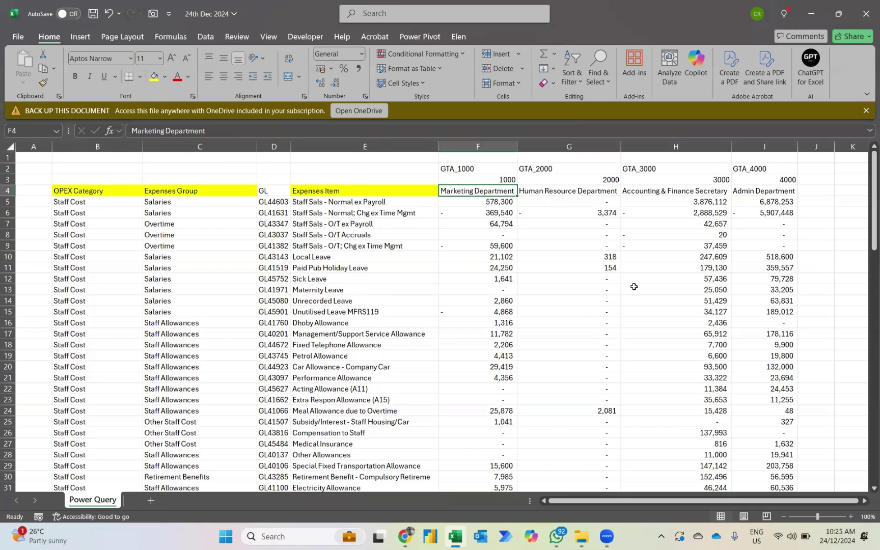
# Load the whole expense range B2:I100 into the Power Query Editor as a table without headers
pyautogui.press('Down')
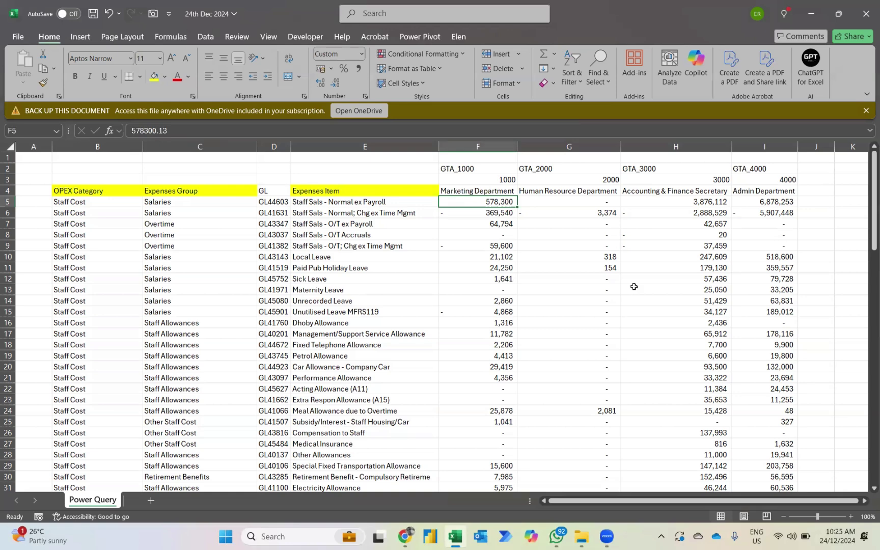
pyautogui.hotkey('ctrl', 'a')
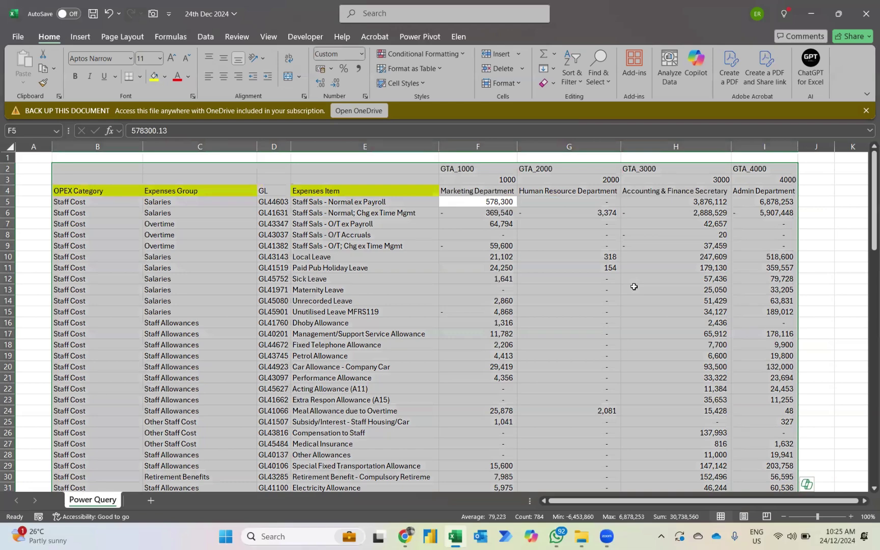
pyautogui.scroll(-9, 634, 287)
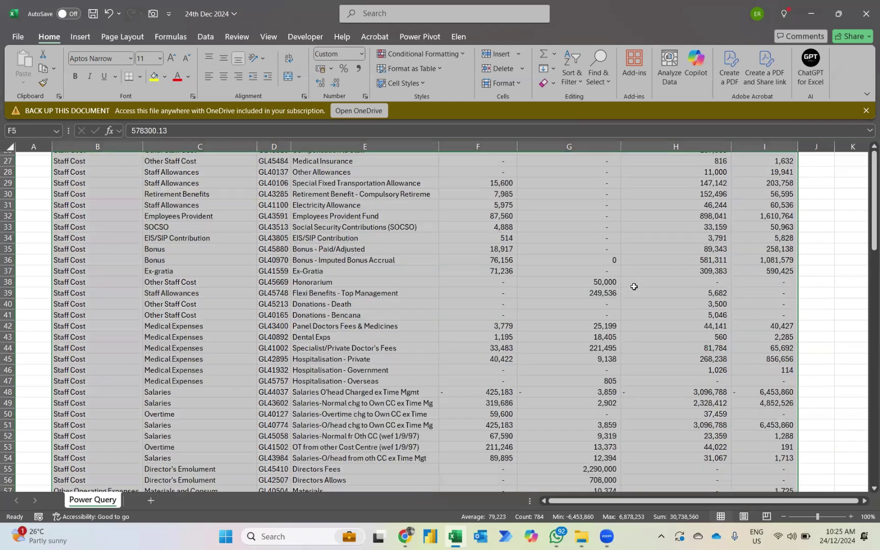
pyautogui.scroll(9, 634, 287)
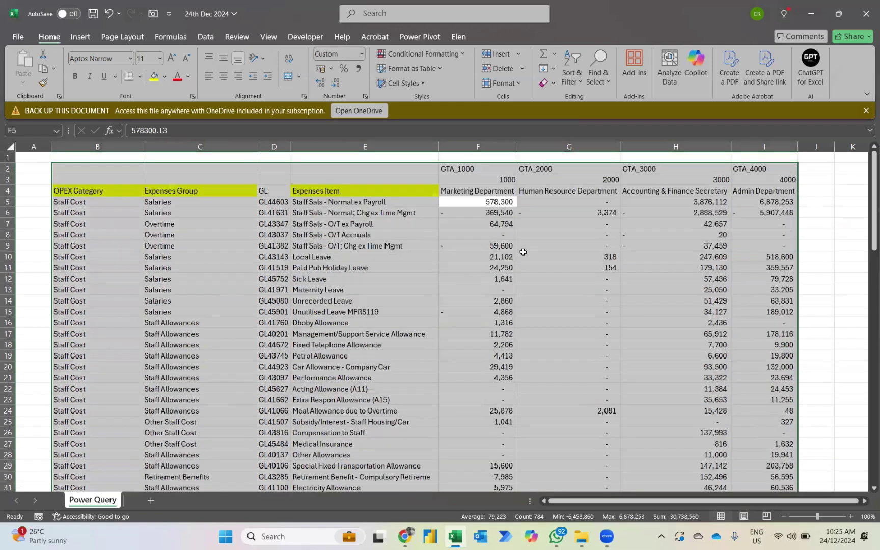
pyautogui.click(206, 37)
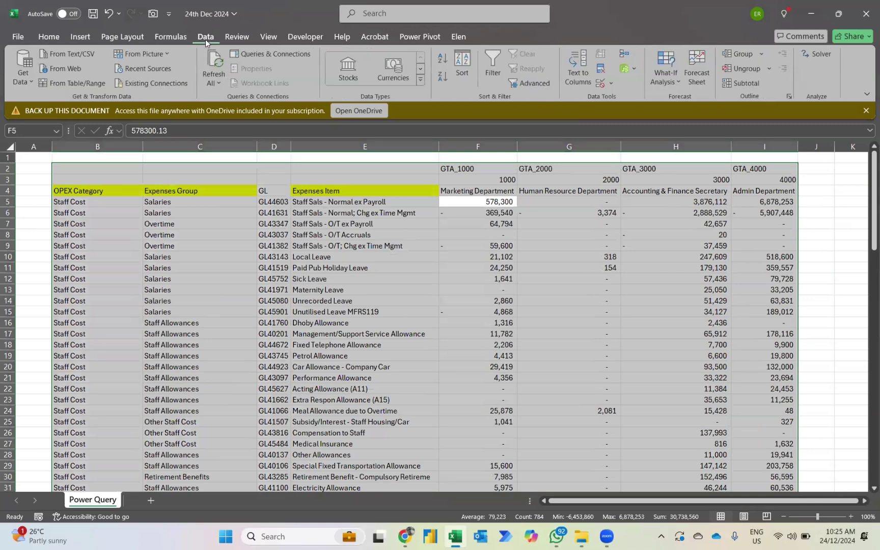
pyautogui.click(83, 84)
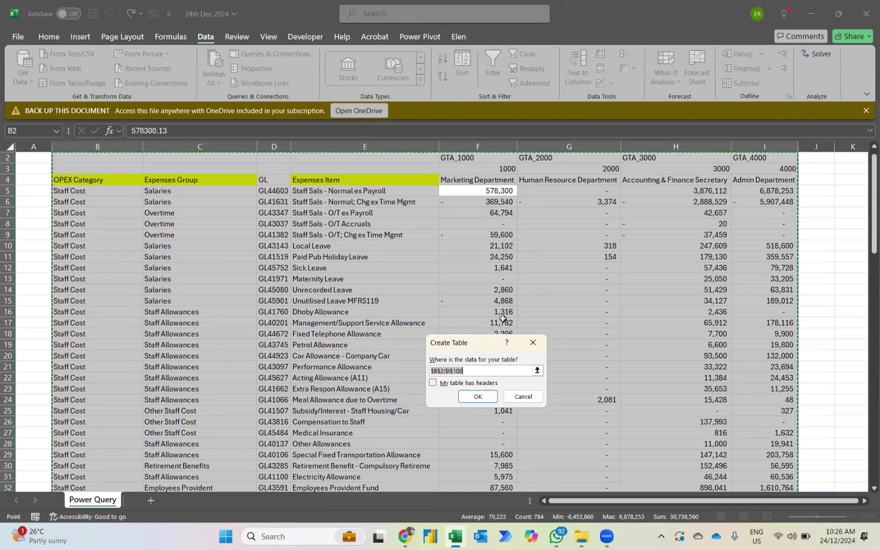
pyautogui.click(482, 400)
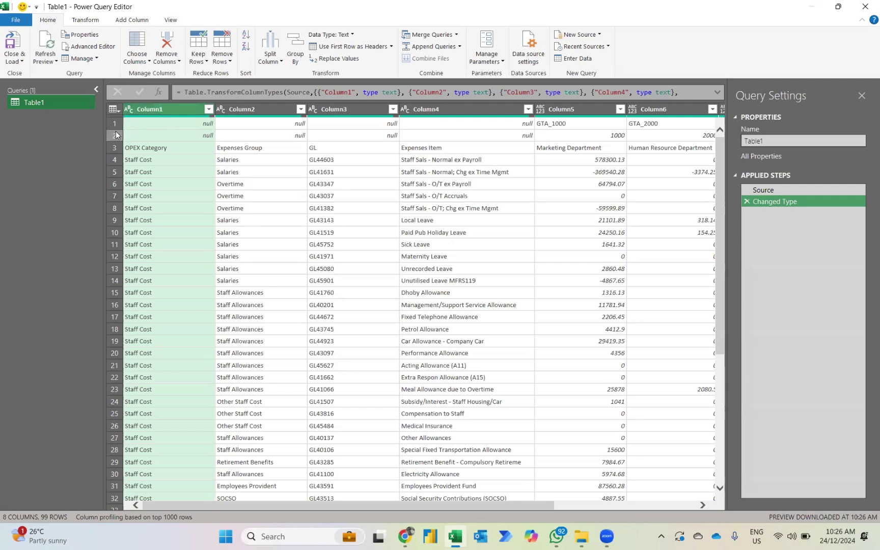
# Remove the top 2 rows from the query
pyautogui.click(222, 62)
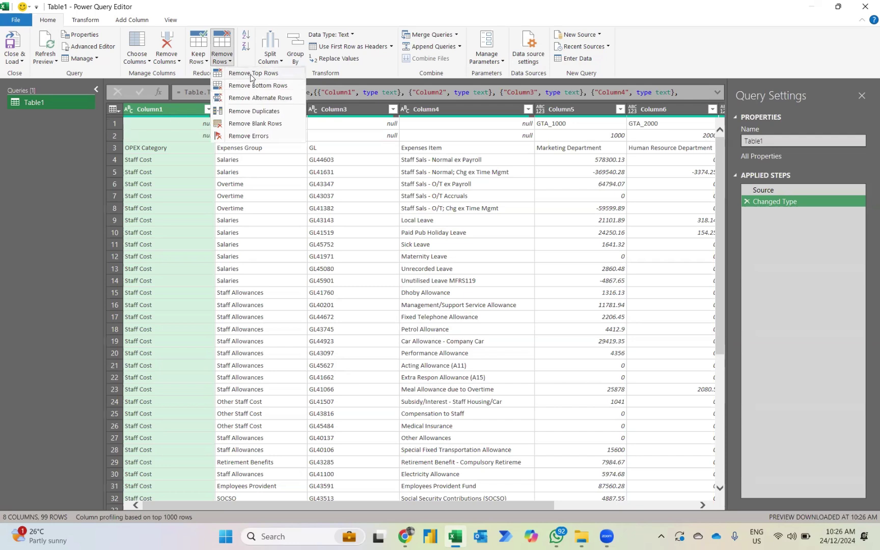
pyautogui.click(242, 188)
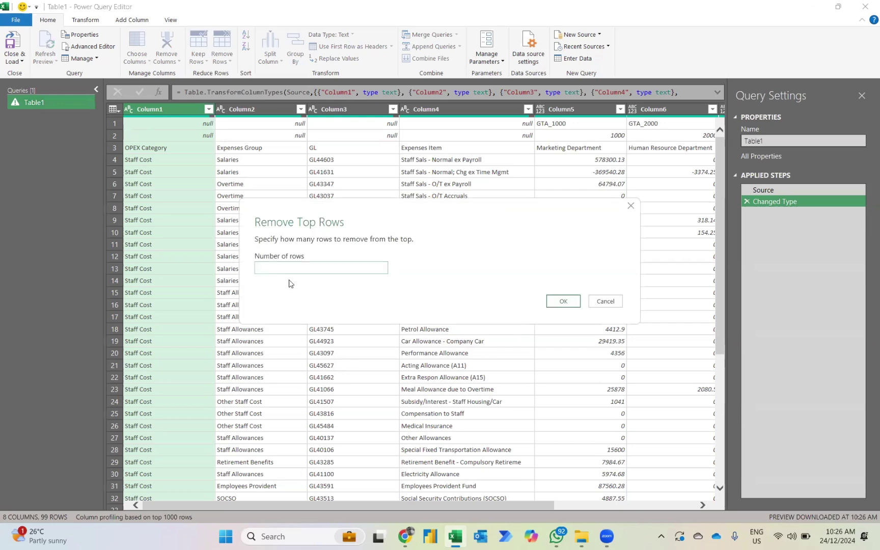
pyautogui.write('2')
pyautogui.click(562, 300)
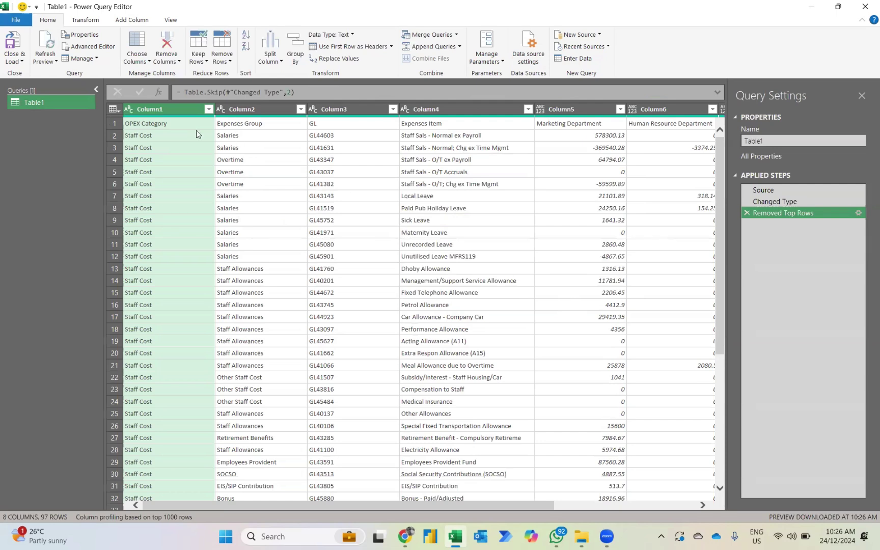
# Promote the first row, containing OPEX Category, Expenses Group, GL and Expenses Item, to column headers
pyautogui.click(149, 126)
pyautogui.click(237, 127)
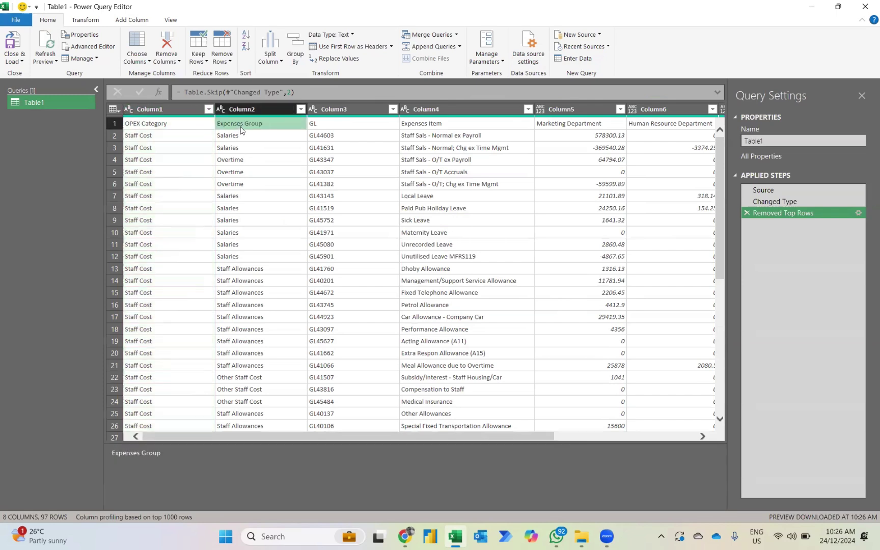
pyautogui.click(330, 127)
pyautogui.click(415, 128)
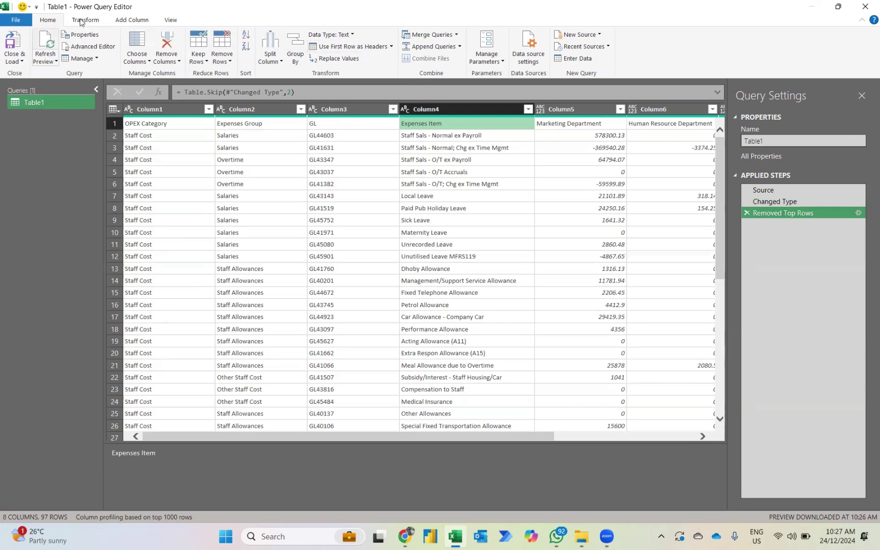
pyautogui.click(84, 22)
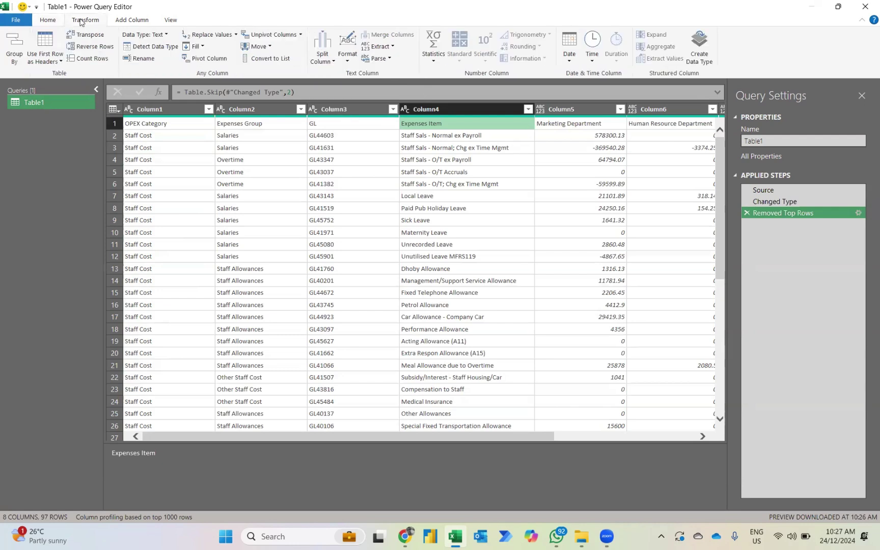
pyautogui.click(46, 41)
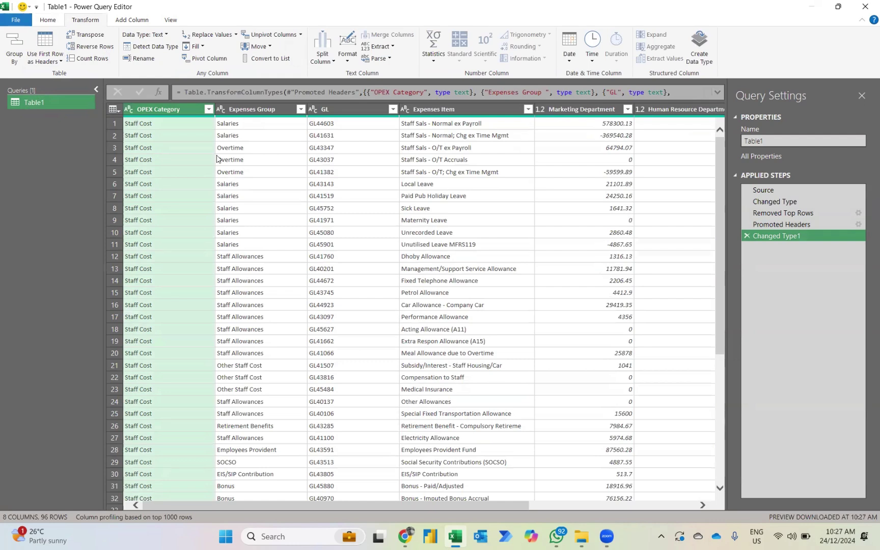
# Unpivot the four department columns from Marketing Department through Admin Department
pyautogui.hscroll(3, 216, 158)
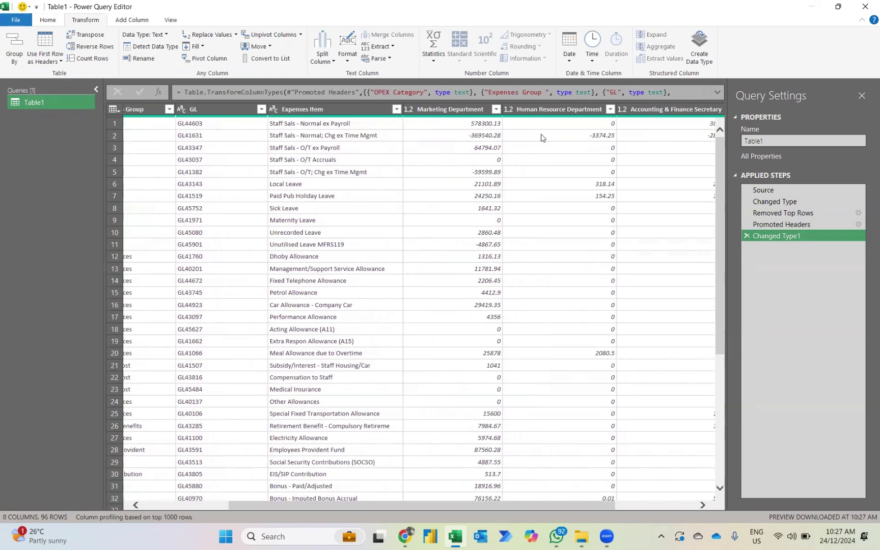
pyautogui.hscroll(3, 542, 137)
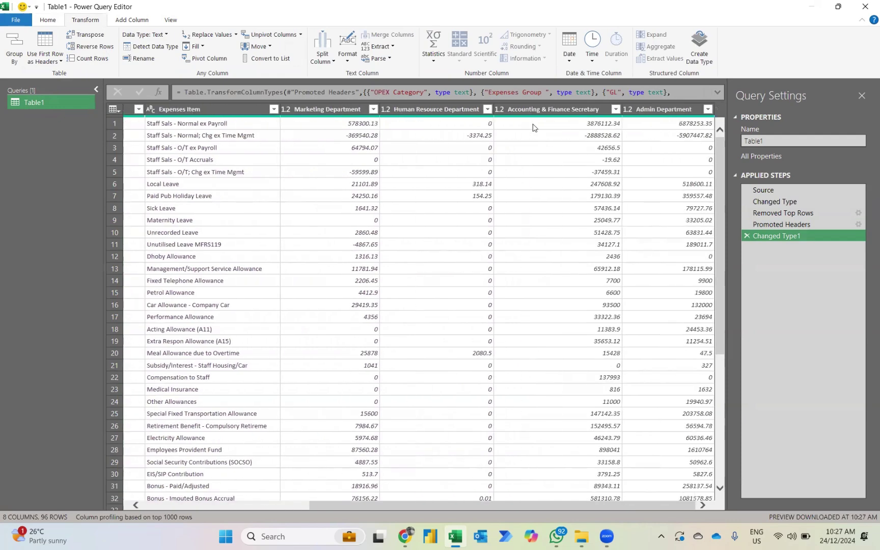
pyautogui.click(344, 110)
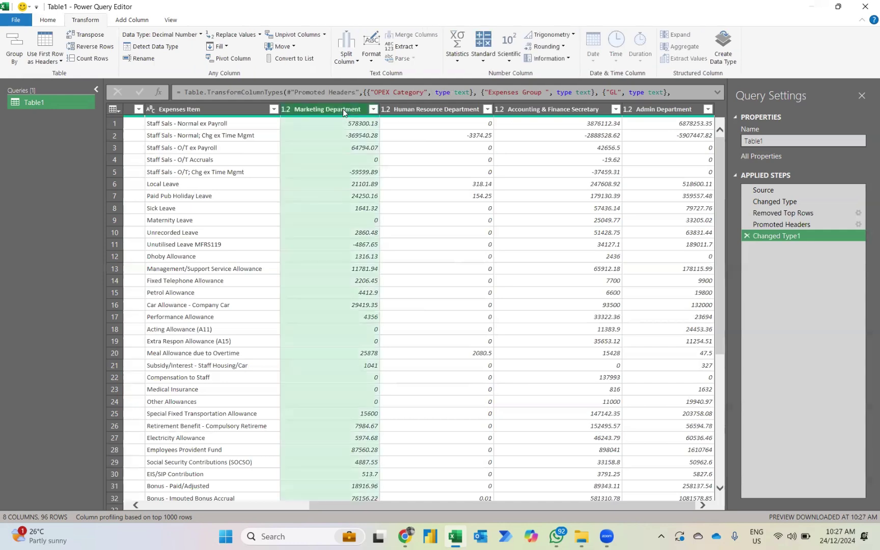
pyautogui.keyDown('shift'); pyautogui.click(662, 110); pyautogui.keyUp('shift')
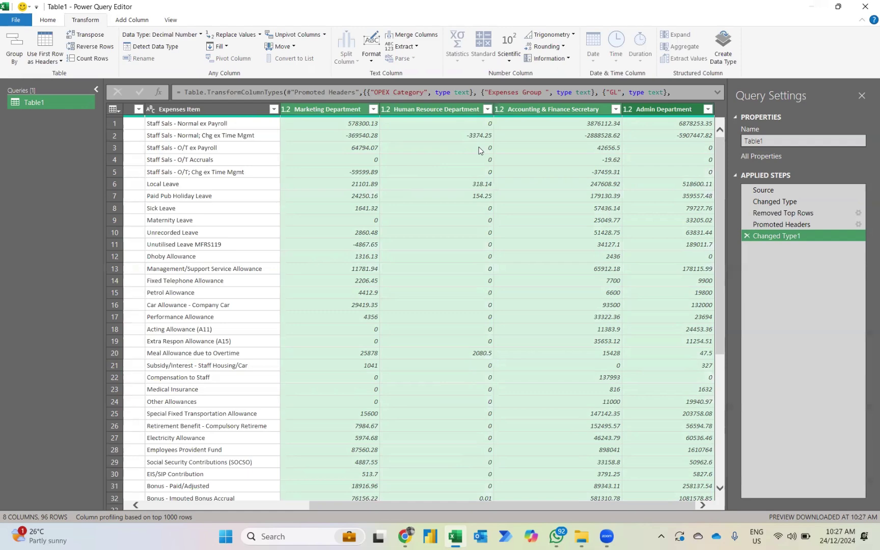
pyautogui.click(295, 35)
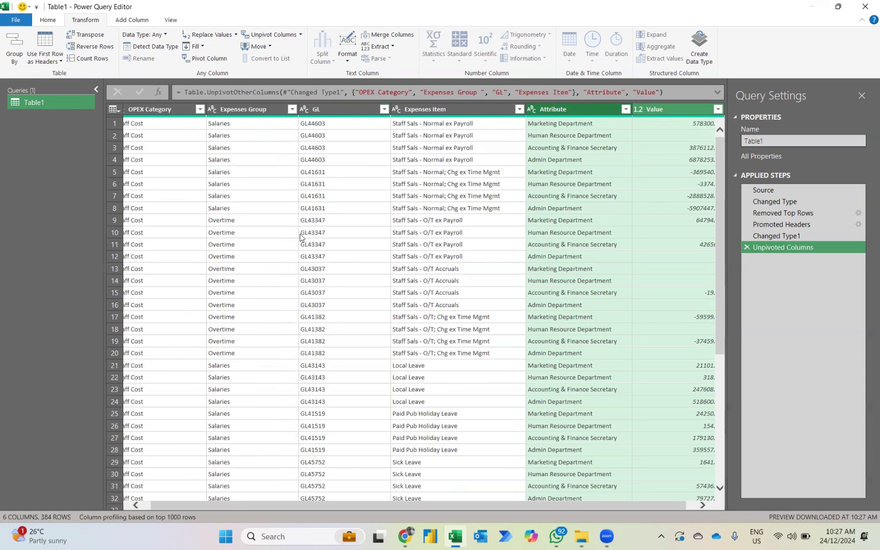
# Remove the GL column from the query
pyautogui.hscroll(-1, 300, 237)
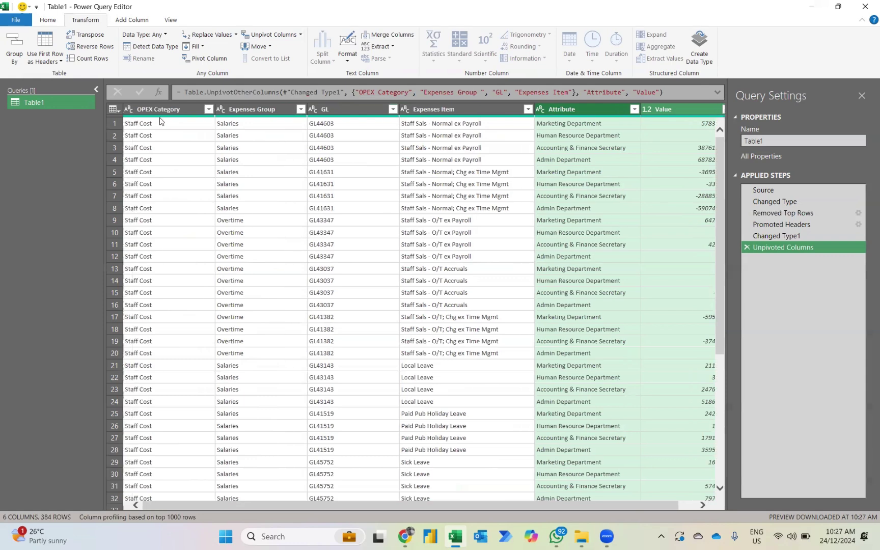
pyautogui.click(349, 109)
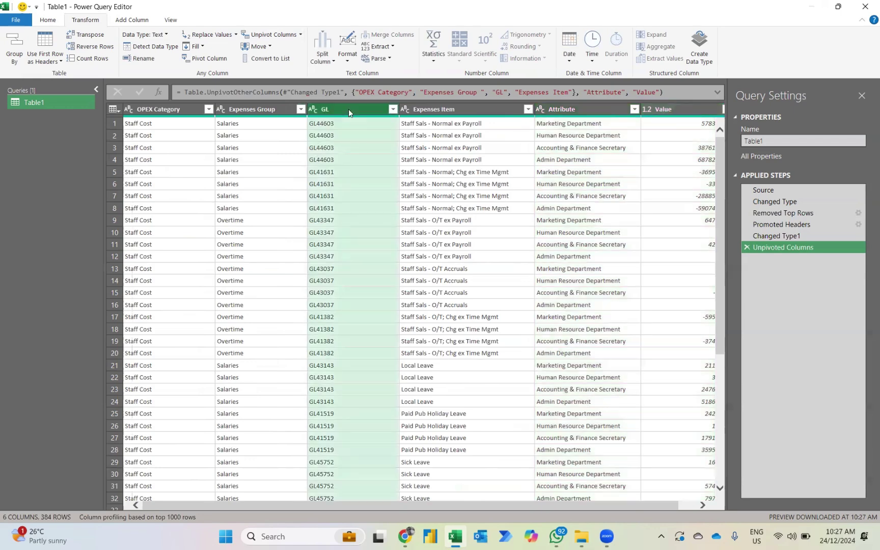
pyautogui.press('Delete')
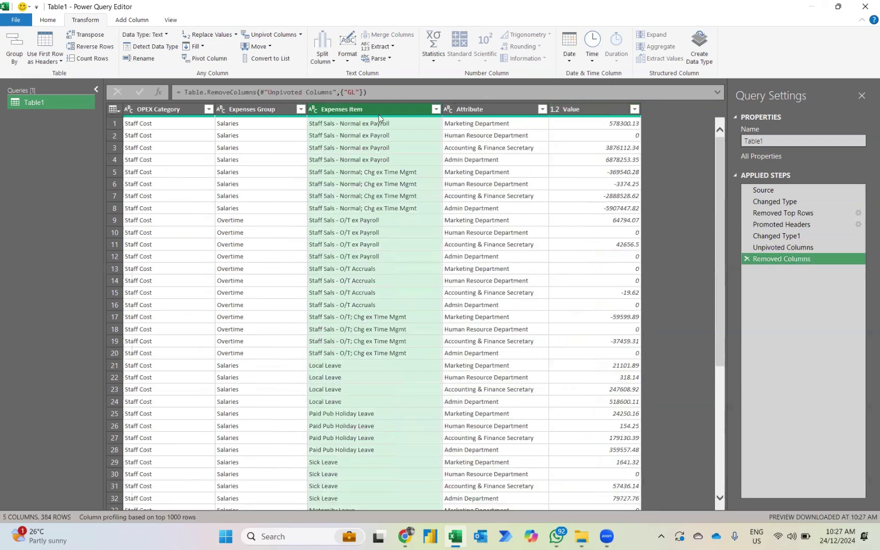
# Rename the Attribute column as Department and the Value column as Expenses
pyautogui.click(479, 110)
pyautogui.doubleClick(479, 109)
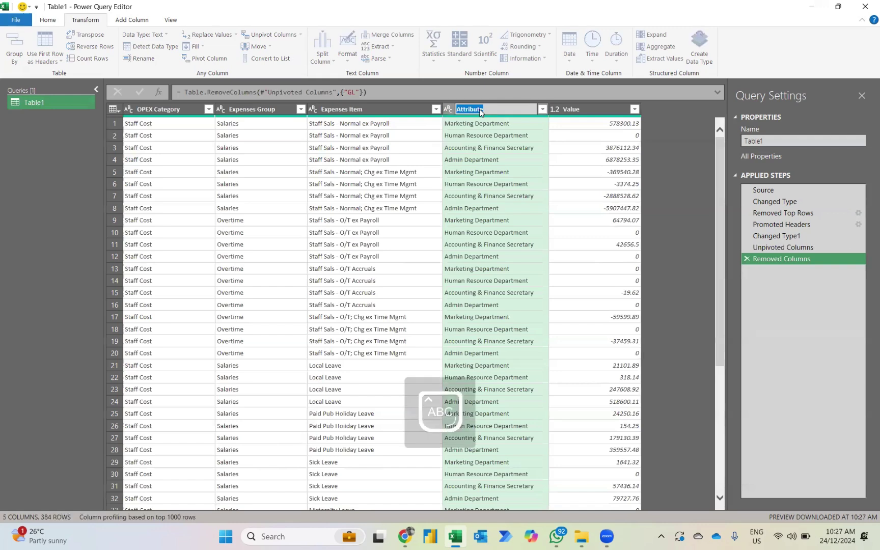
pyautogui.write('Department')
pyautogui.press('Return')
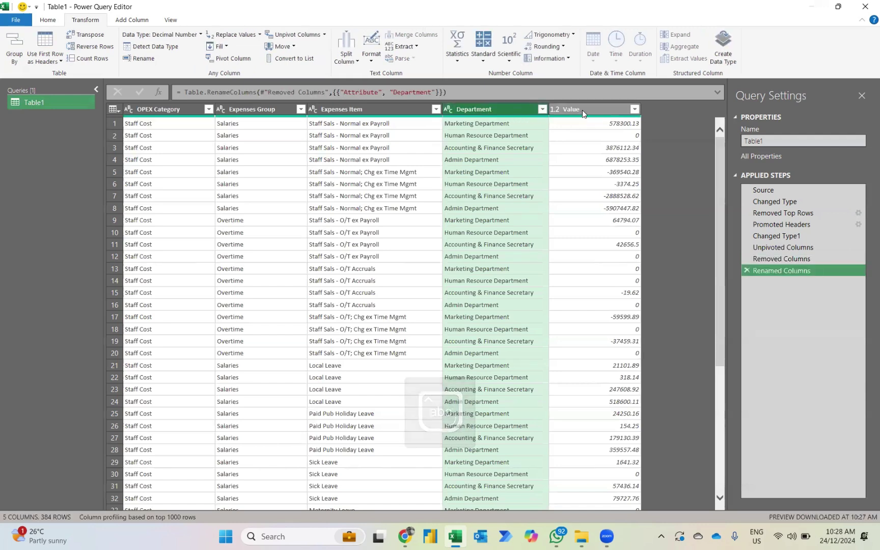
pyautogui.doubleClick(583, 110)
pyautogui.write('Expens')
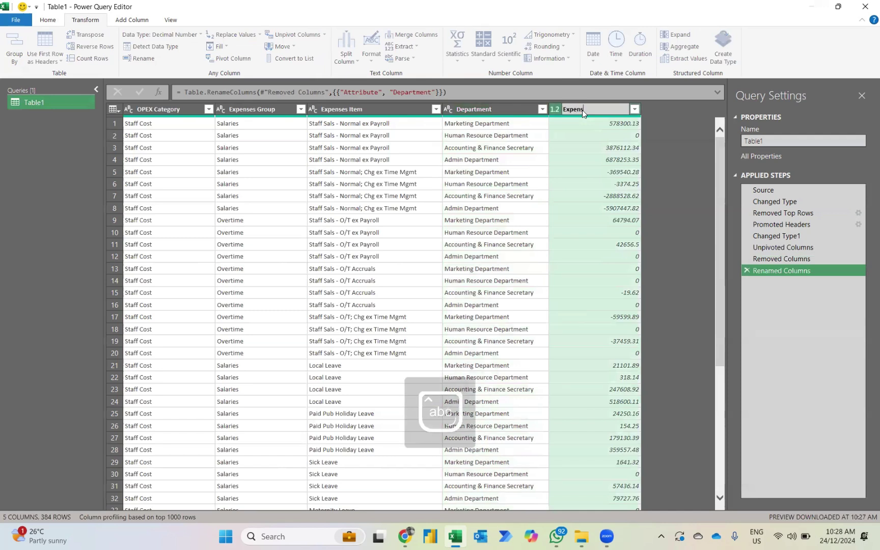
pyautogui.write('es')
pyautogui.press('Return')
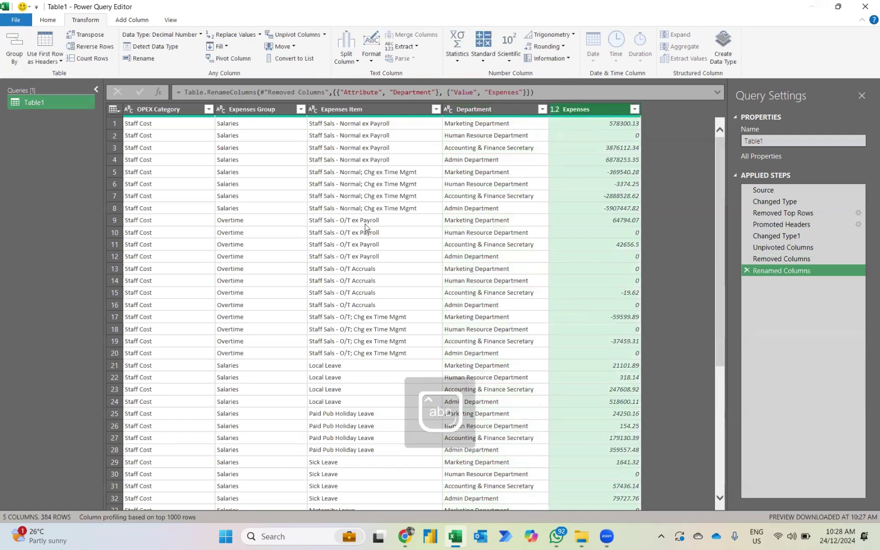
# Close the query editor and load the transformed data into a new worksheet
pyautogui.click(47, 21)
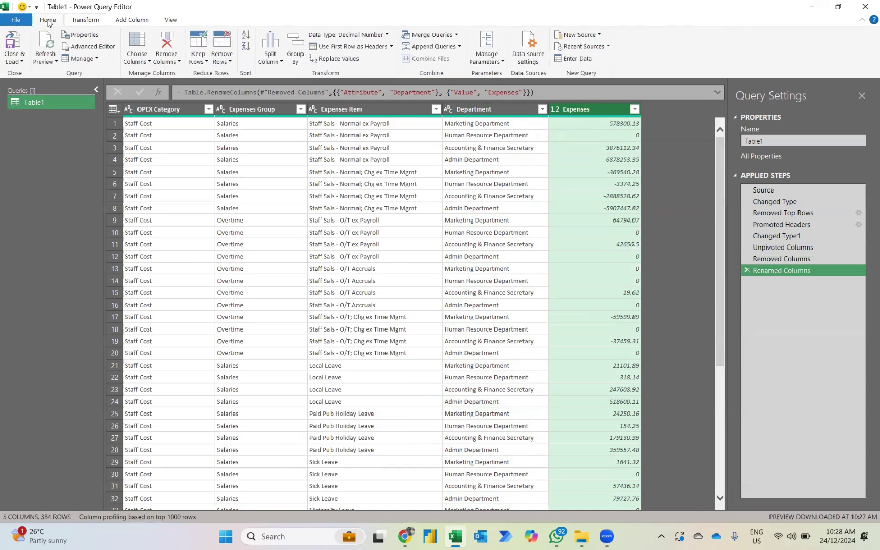
pyautogui.click(11, 43)
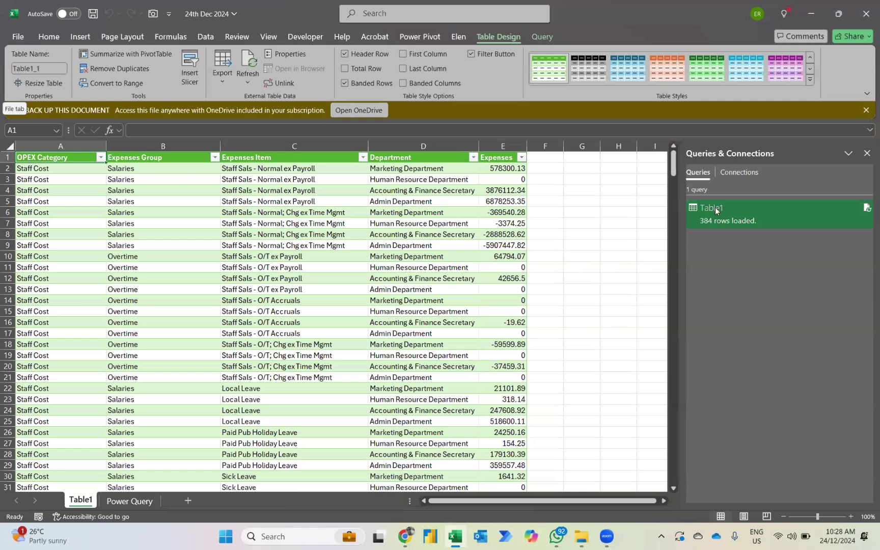
# Change the Table1 query's load destination to a PivotTable Report in the existing worksheet at cell A1
pyautogui.rightClick(728, 205)
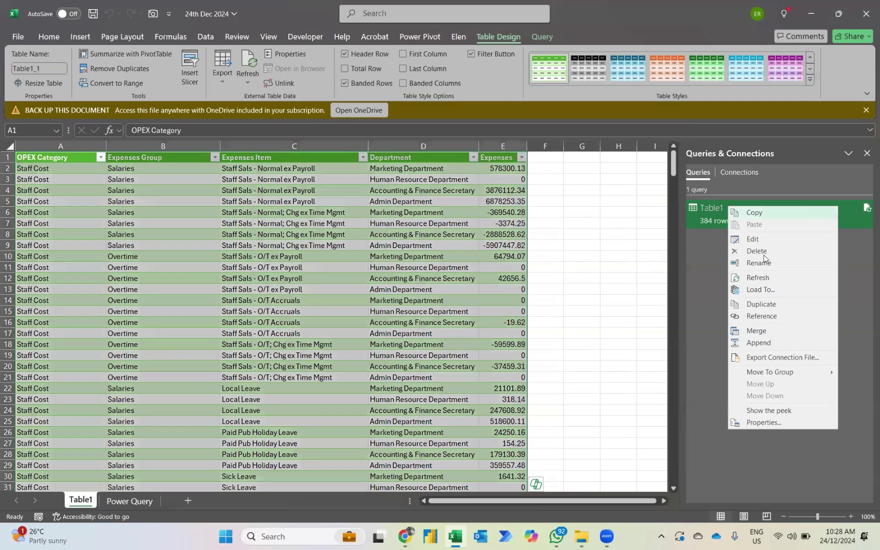
pyautogui.click(765, 289)
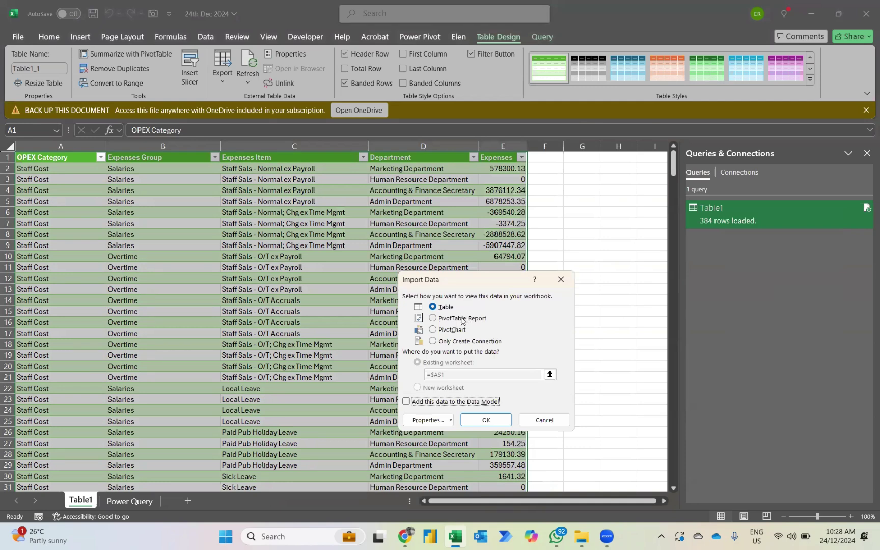
pyautogui.click(461, 319)
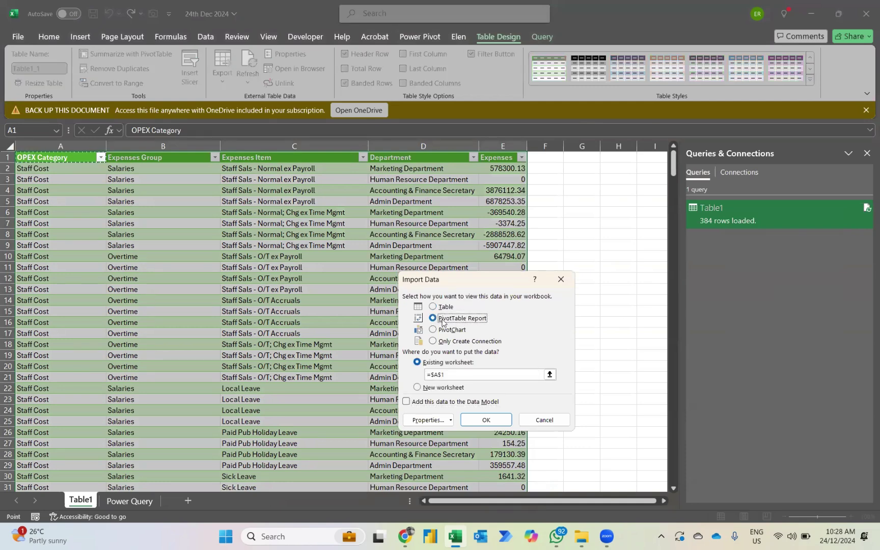
pyautogui.click(481, 420)
pyautogui.click(423, 300)
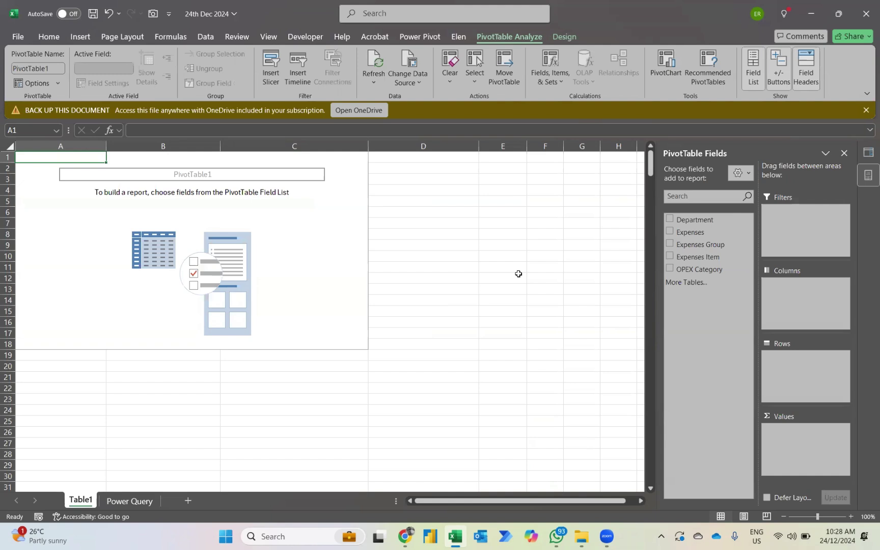
# Build the PivotTable with Department as rows, OPEX Category as columns instead of Expenses Group, and the sum of Expenses as values
pyautogui.click(669, 219)
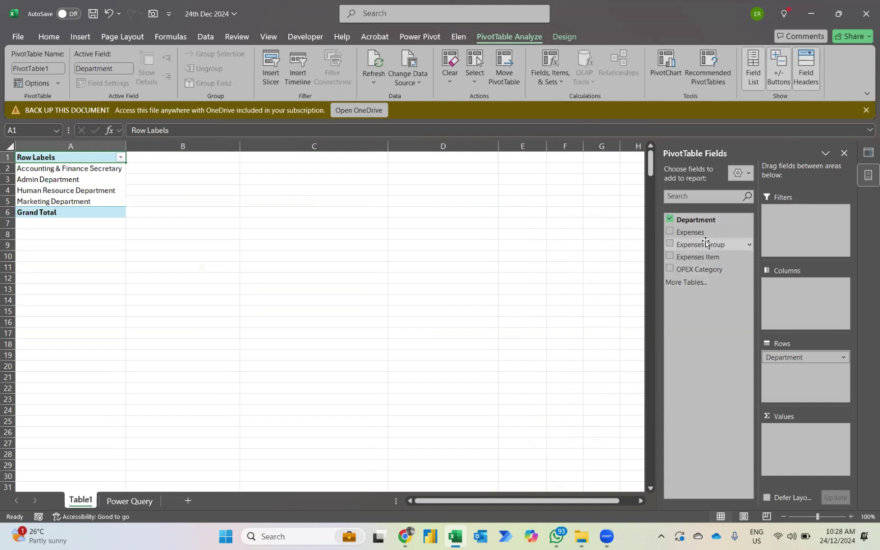
pyautogui.moveTo(704, 243); pyautogui.dragTo(794, 289)
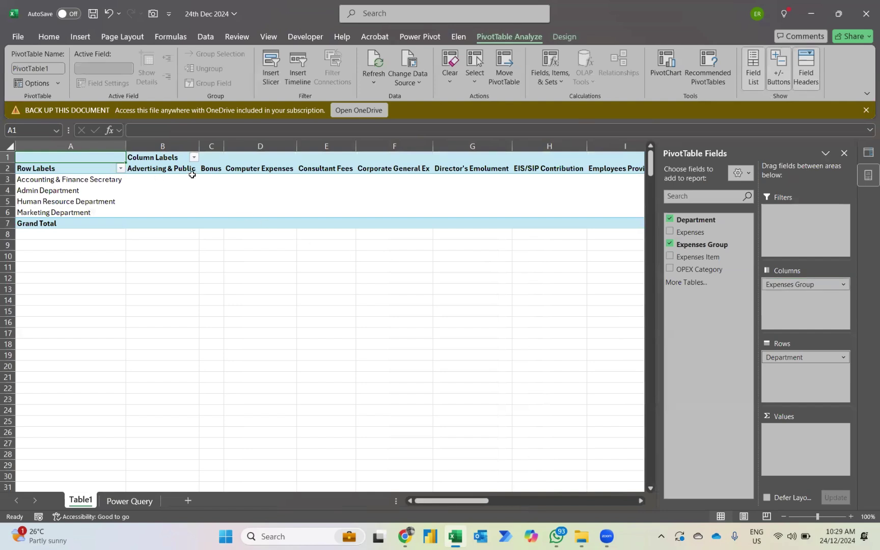
pyautogui.click(670, 244)
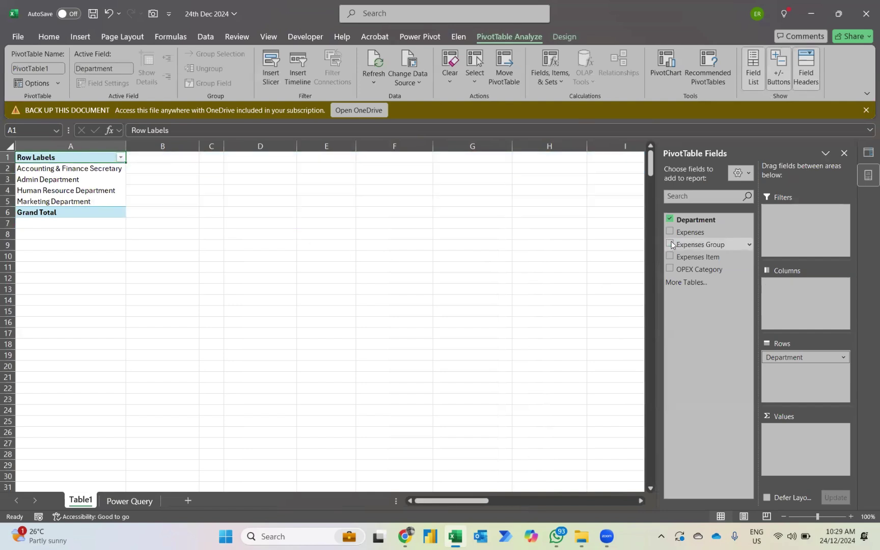
pyautogui.moveTo(689, 270); pyautogui.dragTo(793, 293)
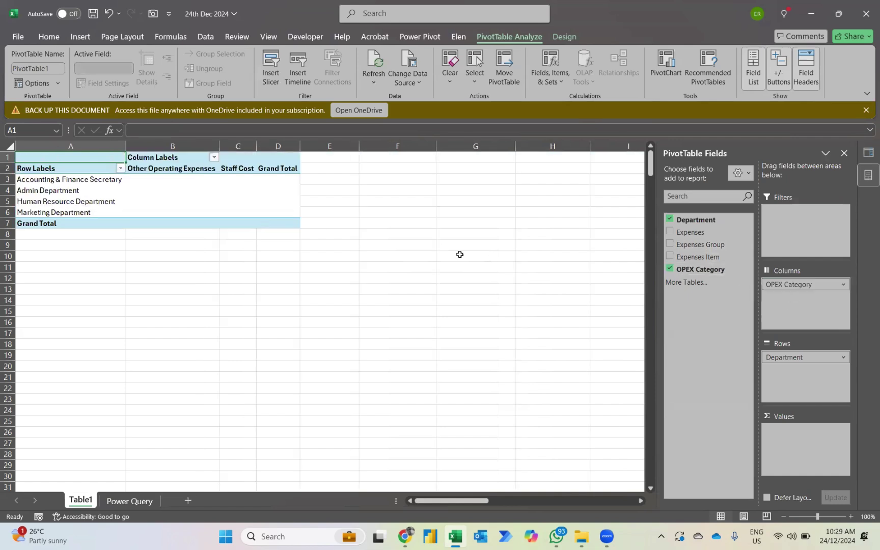
pyautogui.click(670, 232)
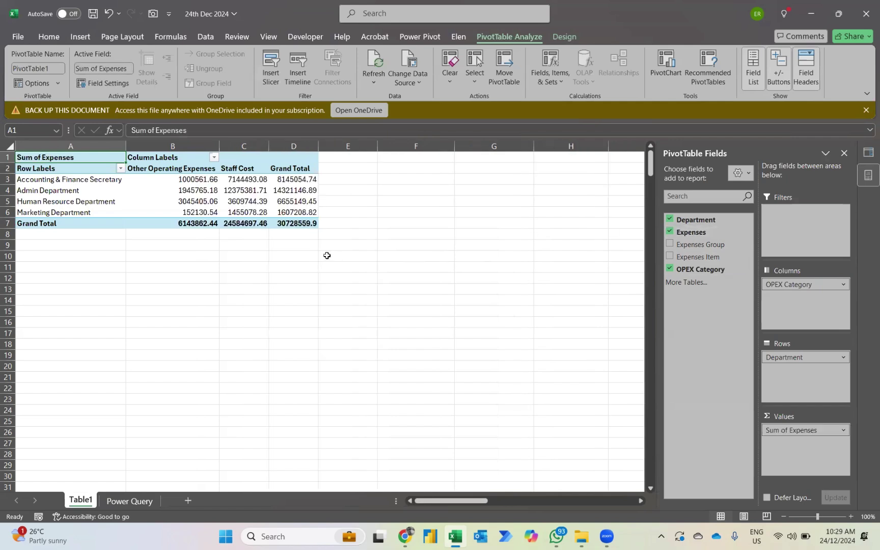
# Check the source data on the Power Query sheet and format the PivotTable's expense values as Accounting with no symbol and 0 decimal places
pyautogui.click(130, 501)
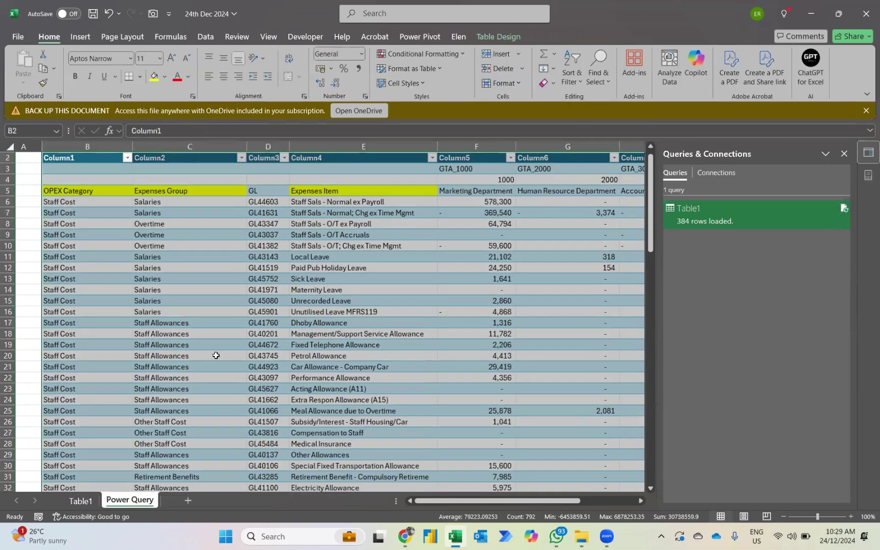
pyautogui.click(77, 501)
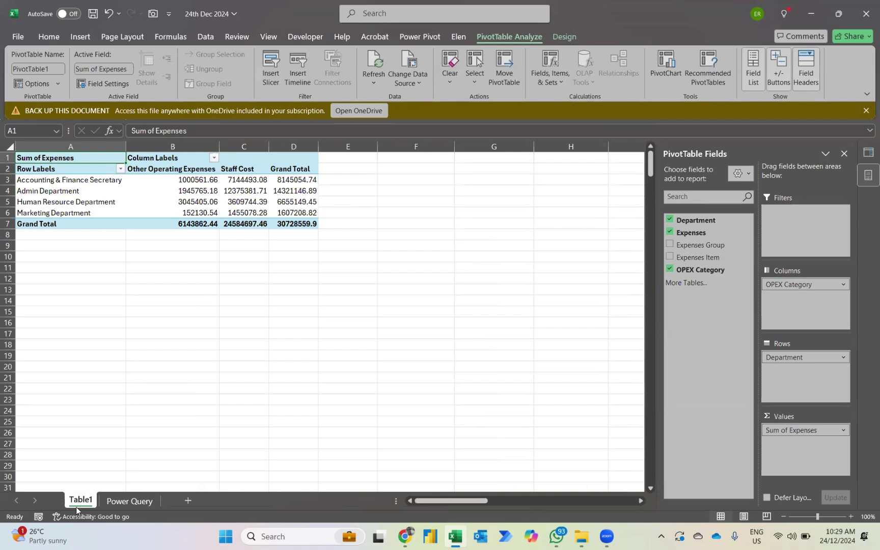
pyautogui.rightClick(195, 180)
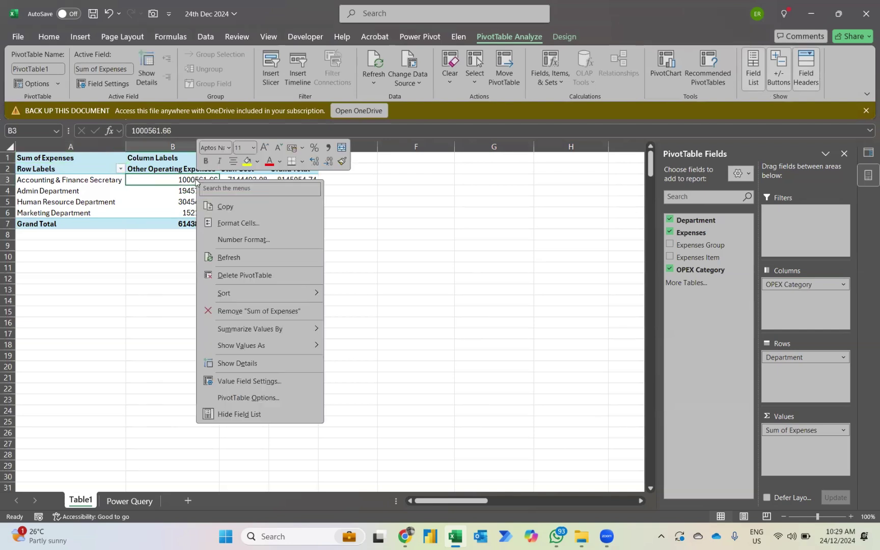
pyautogui.click(226, 239)
pyautogui.click(109, 164)
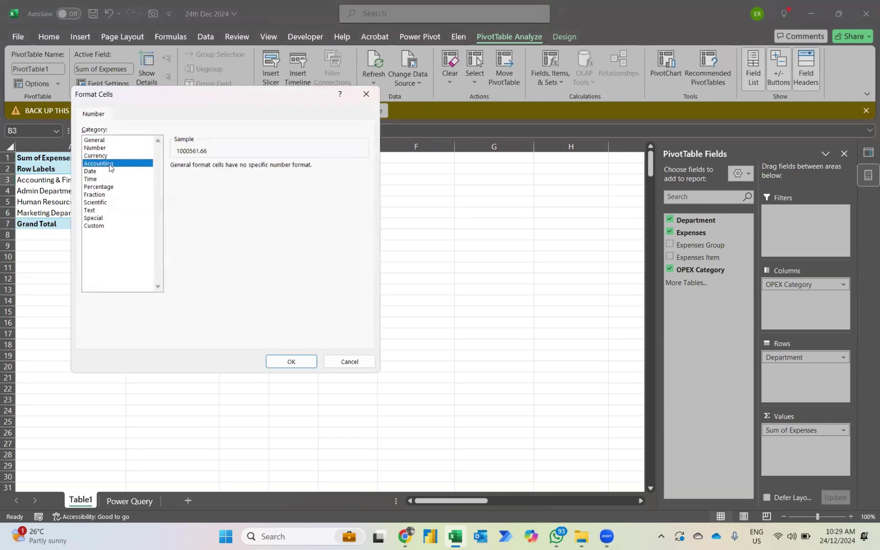
pyautogui.click(234, 183)
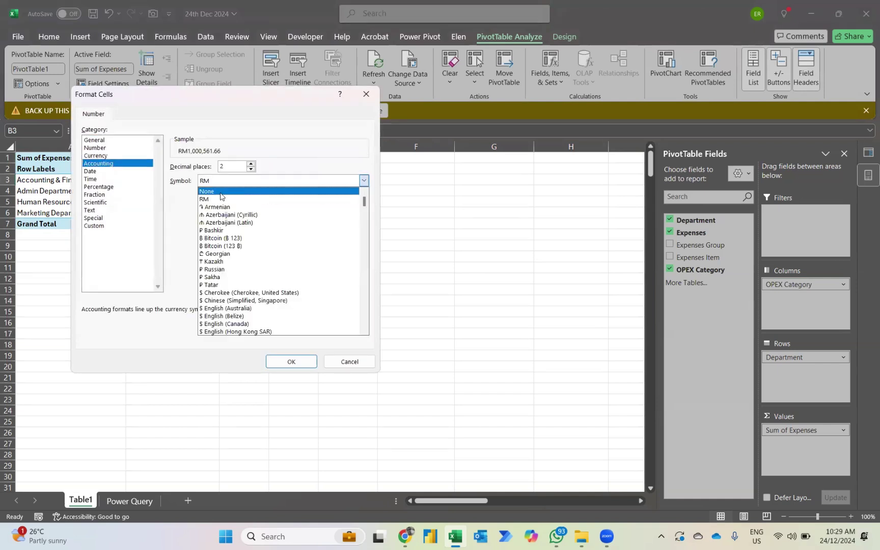
pyautogui.click(220, 192)
pyautogui.click(251, 169)
pyautogui.click(251, 169)
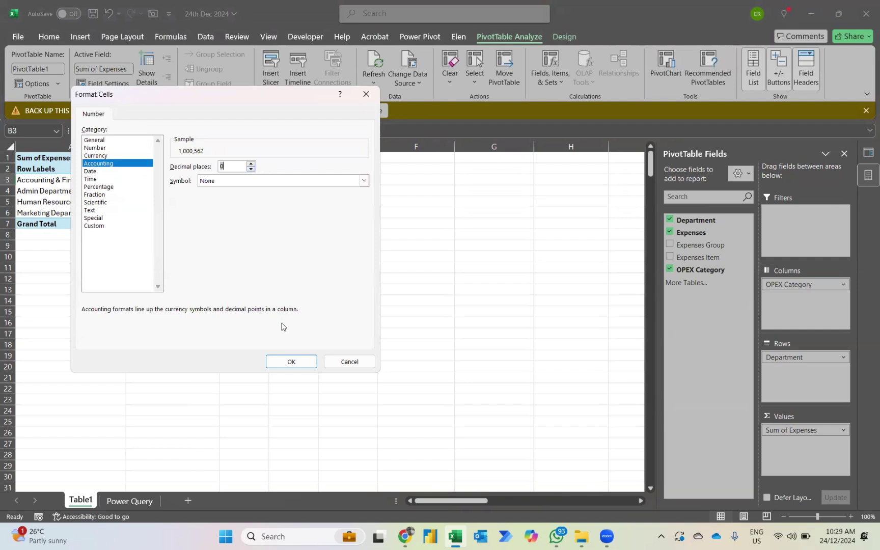
pyautogui.click(278, 360)
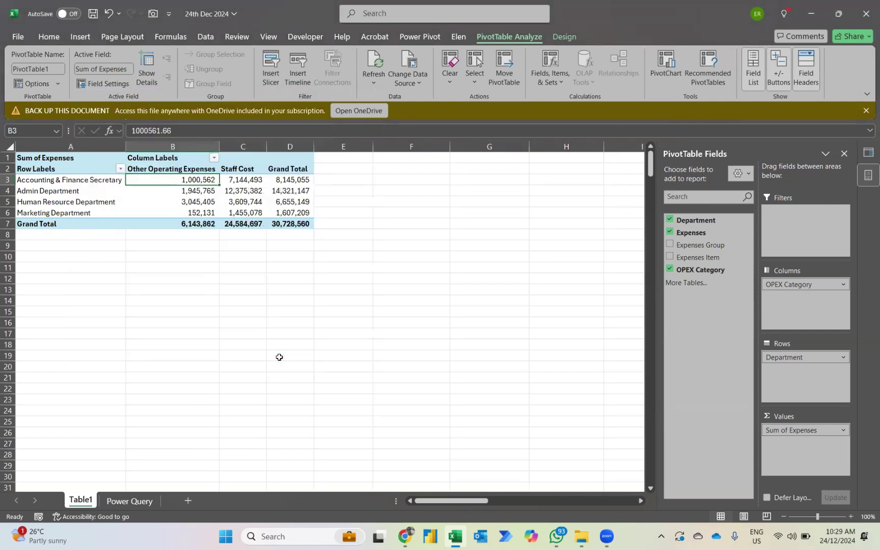